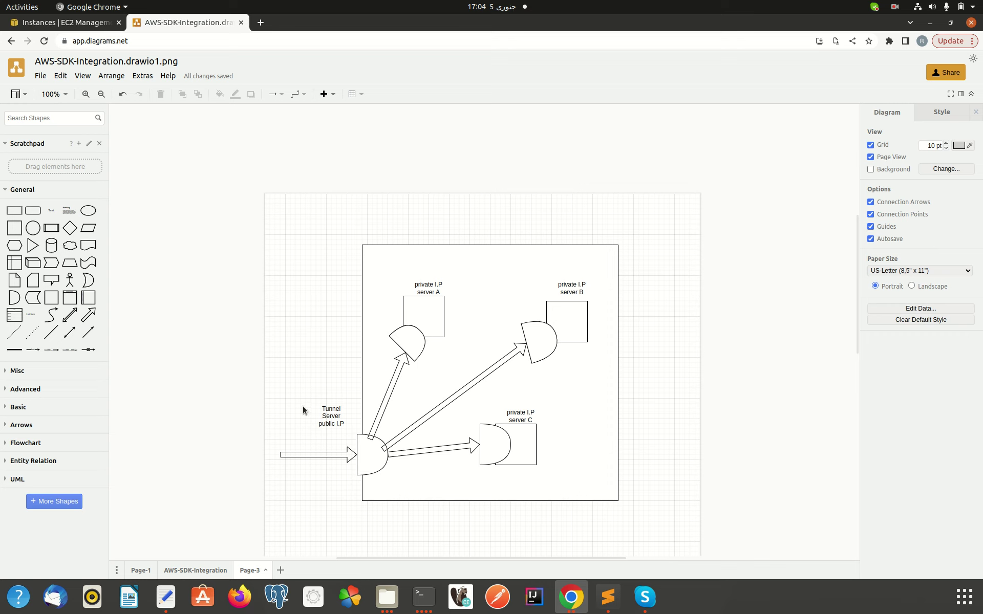
# Step: Move the "Tunnel Server public I.P" label above the incoming arrow and deselect it
pyautogui.moveTo(325, 409); pyautogui.dragTo(295, 431)
pyautogui.click(304, 357)
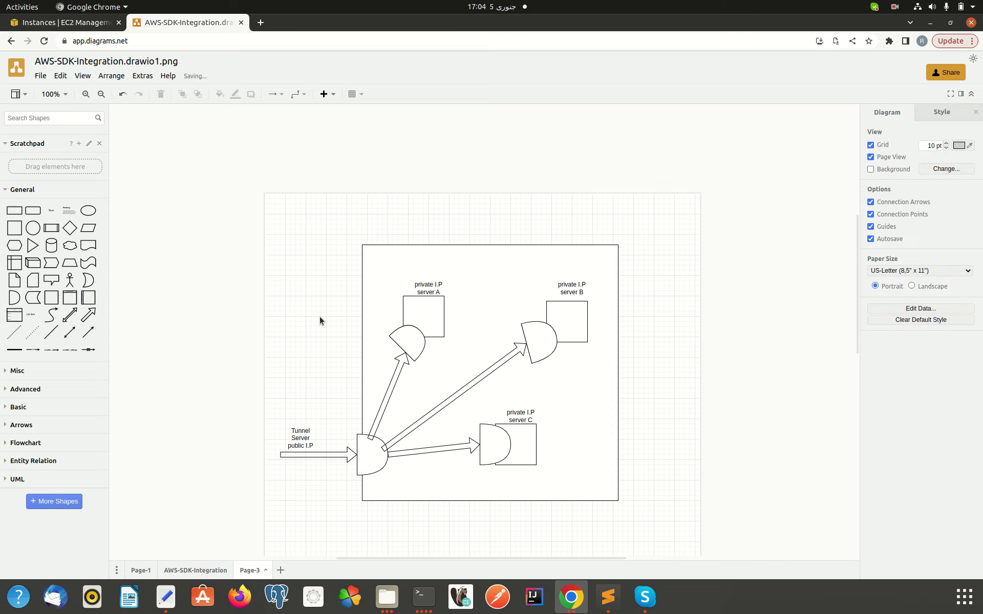
# Step: Open the EC2 Key Pairs page in a new browser tab from the Instances console and switch to it
pyautogui.click(73, 23)
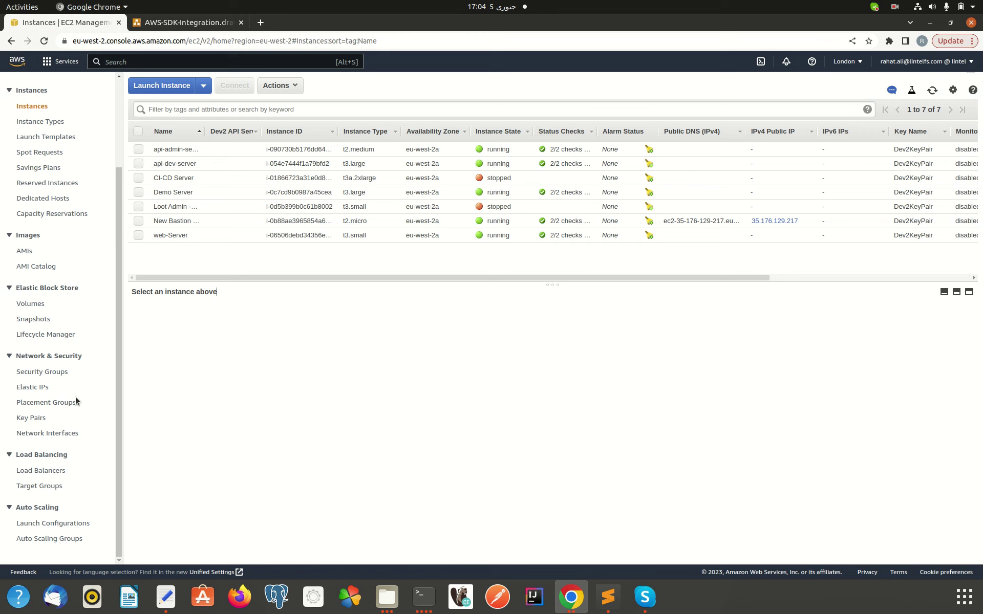
pyautogui.rightClick(28, 417)
pyautogui.click(114, 424)
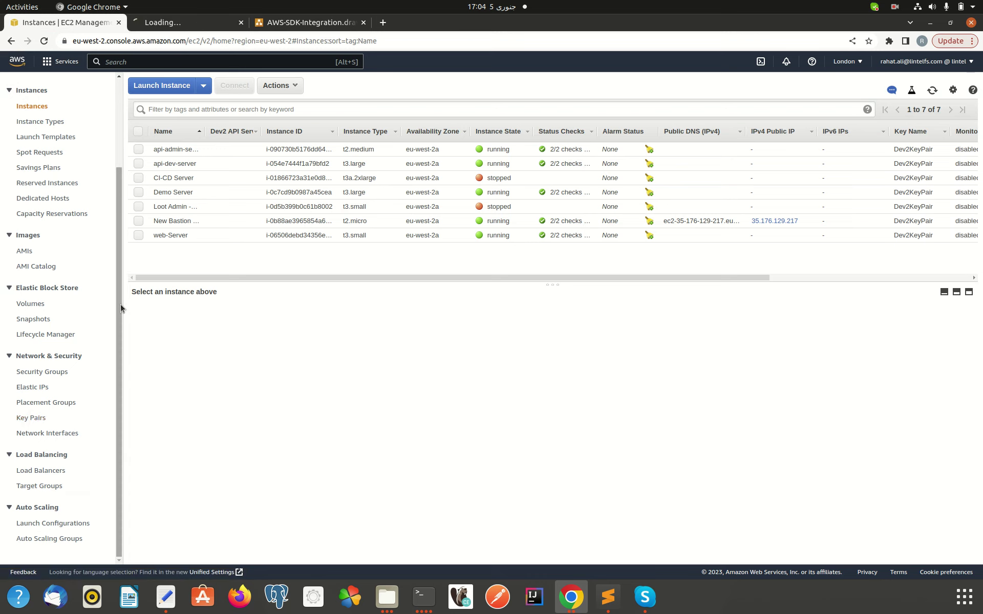
pyautogui.click(192, 23)
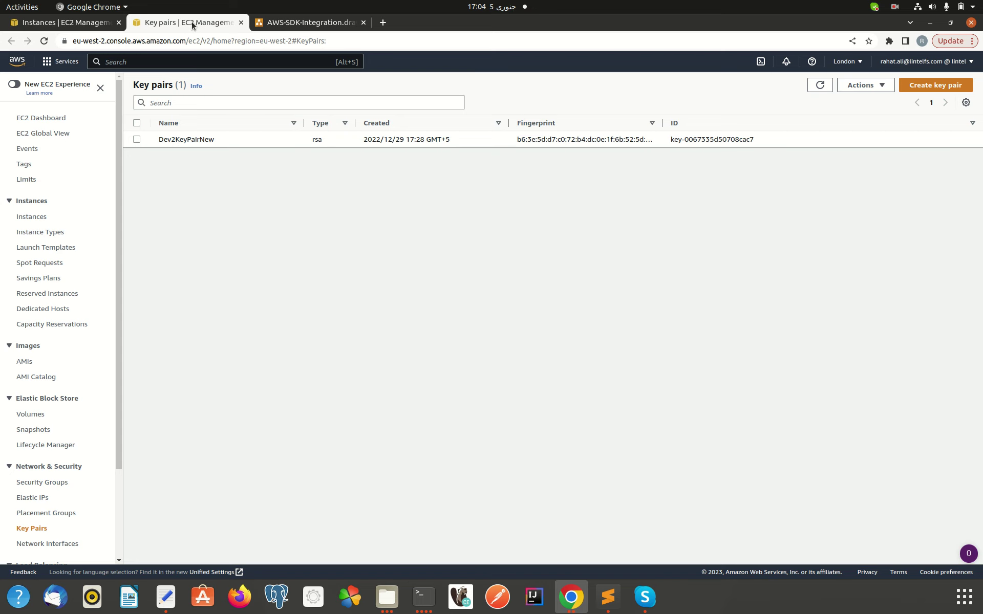
# Step: Create an RSA key pair named TestKeyToLogin in .pem format
pyautogui.click(917, 83)
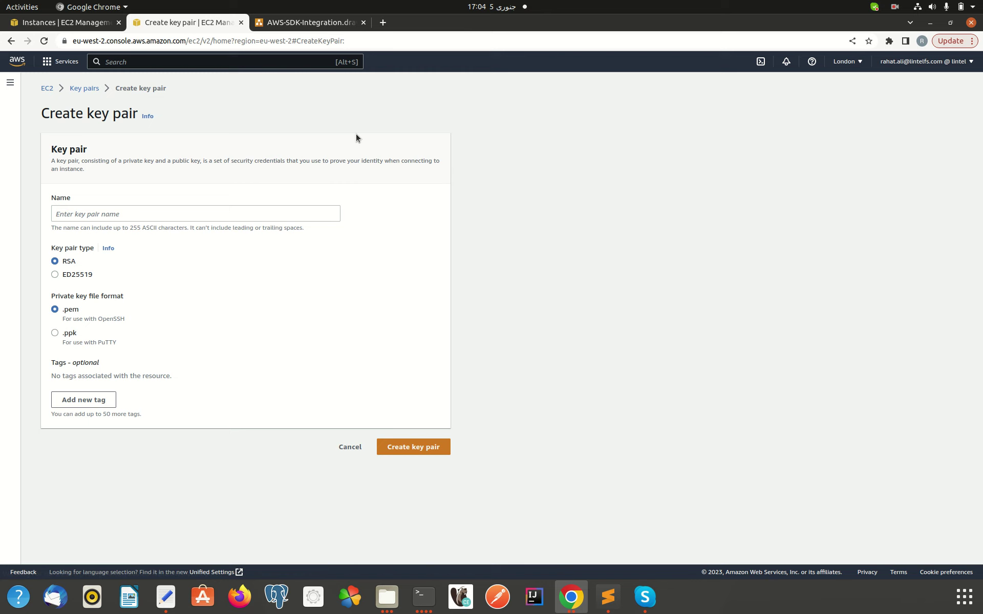
pyautogui.click(227, 217)
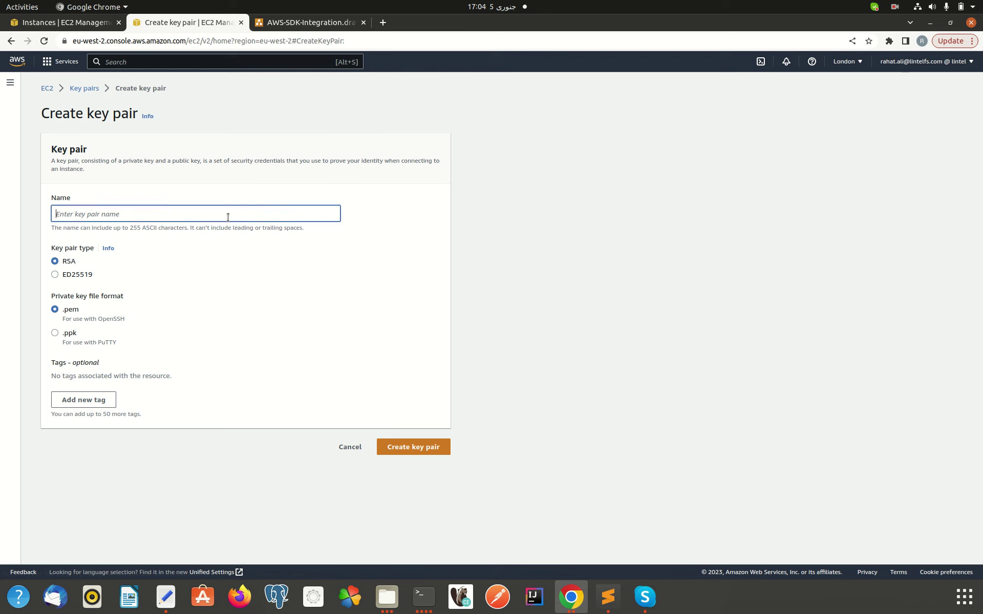
pyautogui.write('TestKeyToLogin')
pyautogui.click(414, 448)
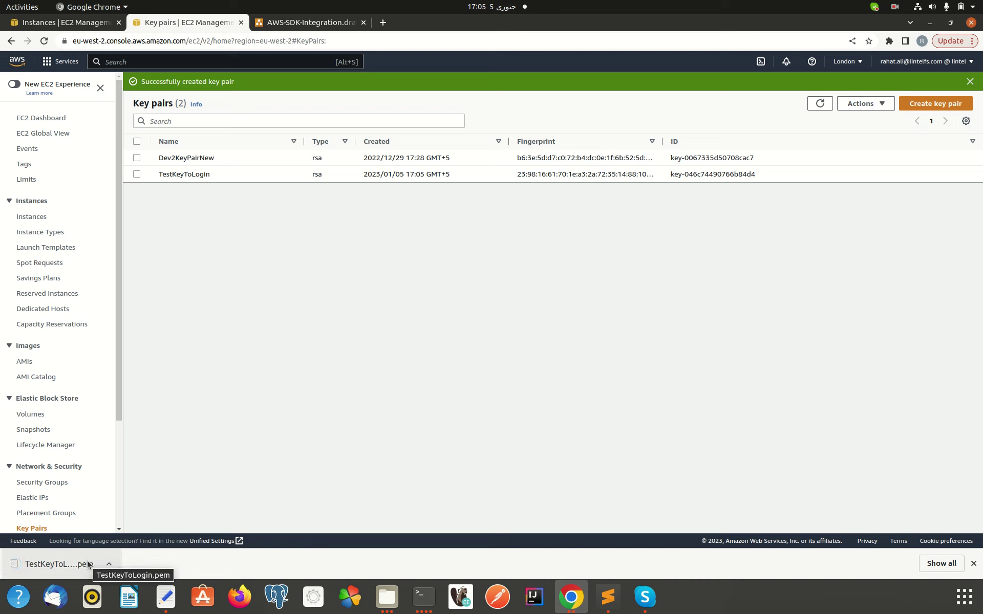
# Step: Show the downloaded TestKeyToLogin.pem in its folder and transfer it to the key pairs folder in Files
pyautogui.rightClick(87, 562)
pyautogui.click(123, 542)
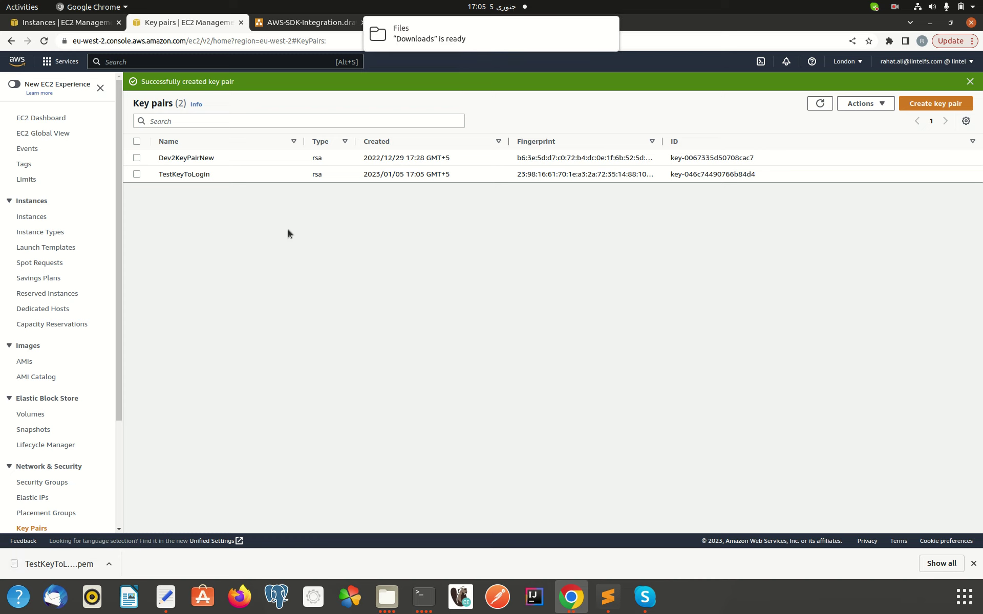
pyautogui.click(402, 600)
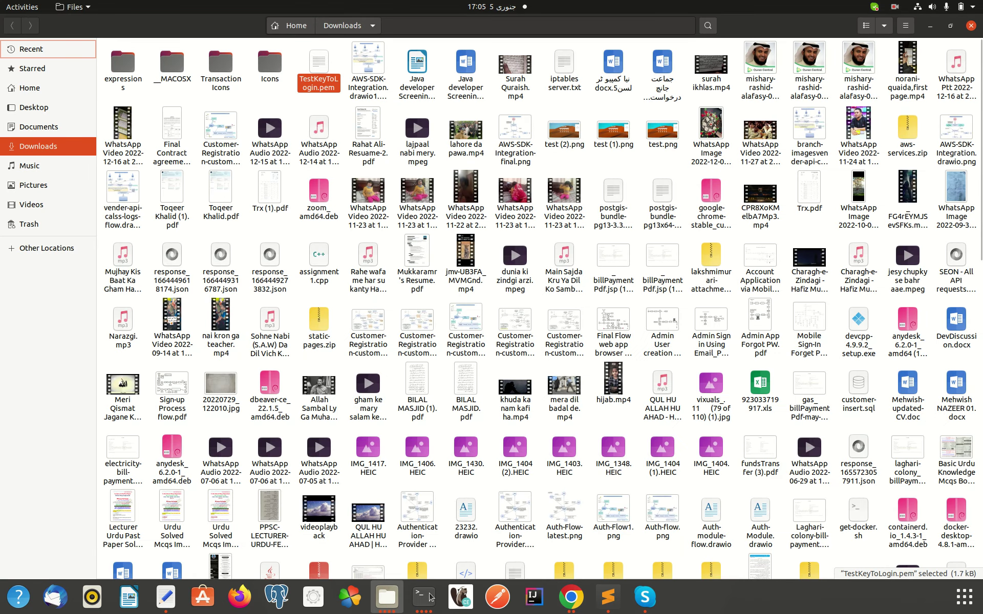
pyautogui.click(409, 599)
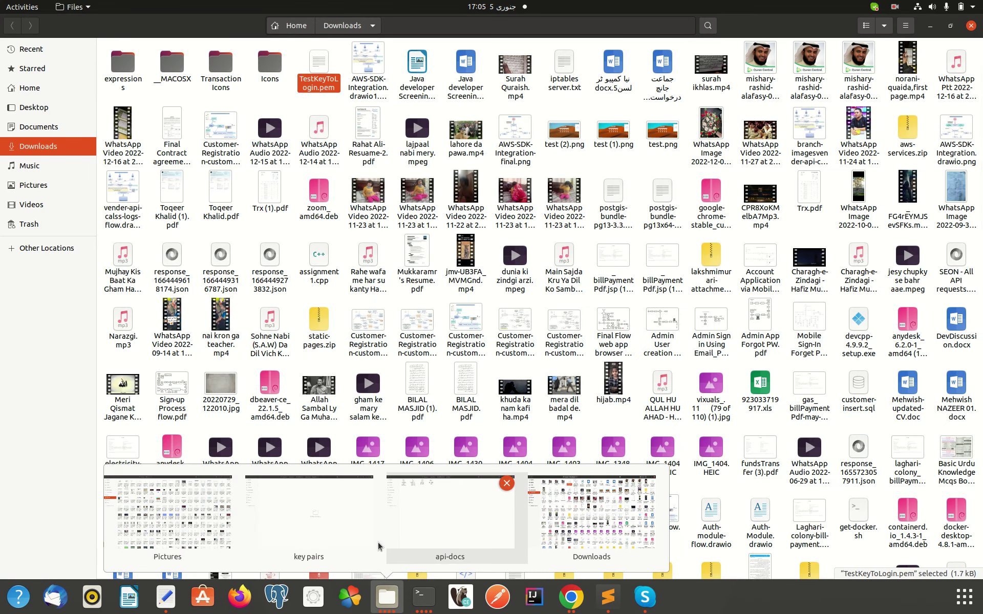
pyautogui.click(329, 526)
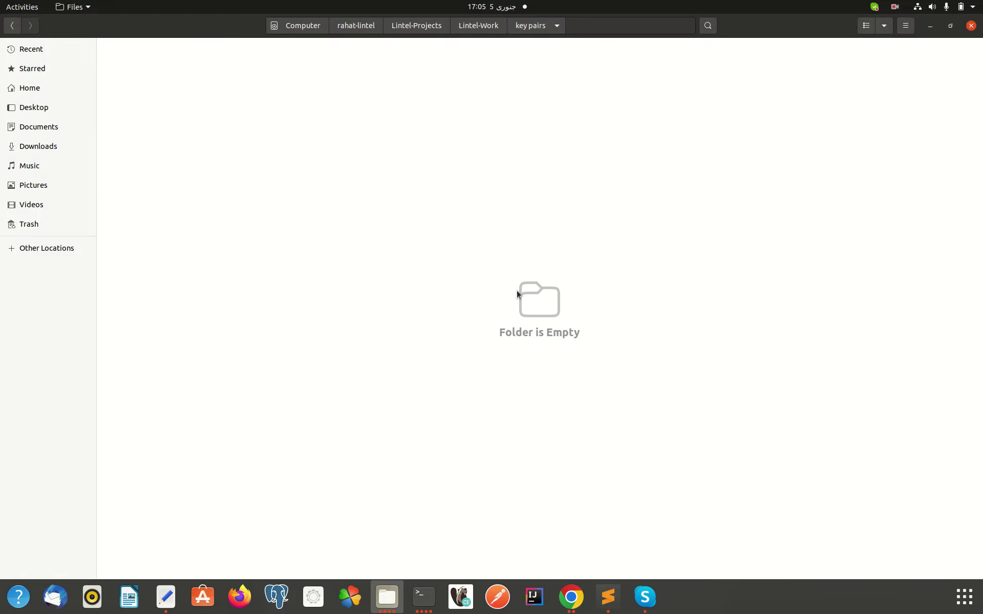
pyautogui.hotkey('ctrl', 'v')
pyautogui.click(271, 211)
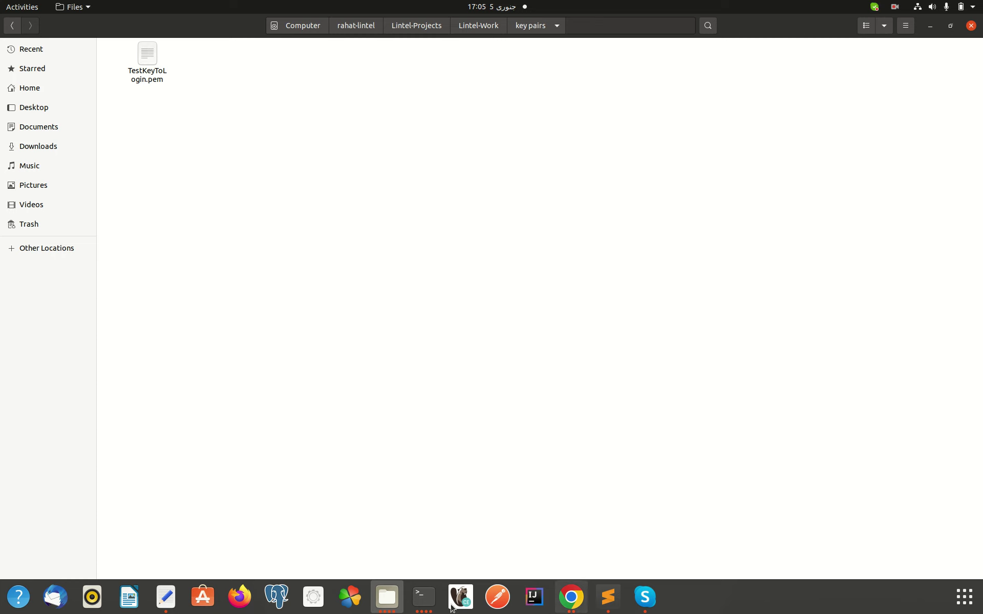
# Step: Switch to the open Terminal window and recall the earlier ssh-add command for Dev2KeyPairNew.pem without running it
pyautogui.click(424, 596)
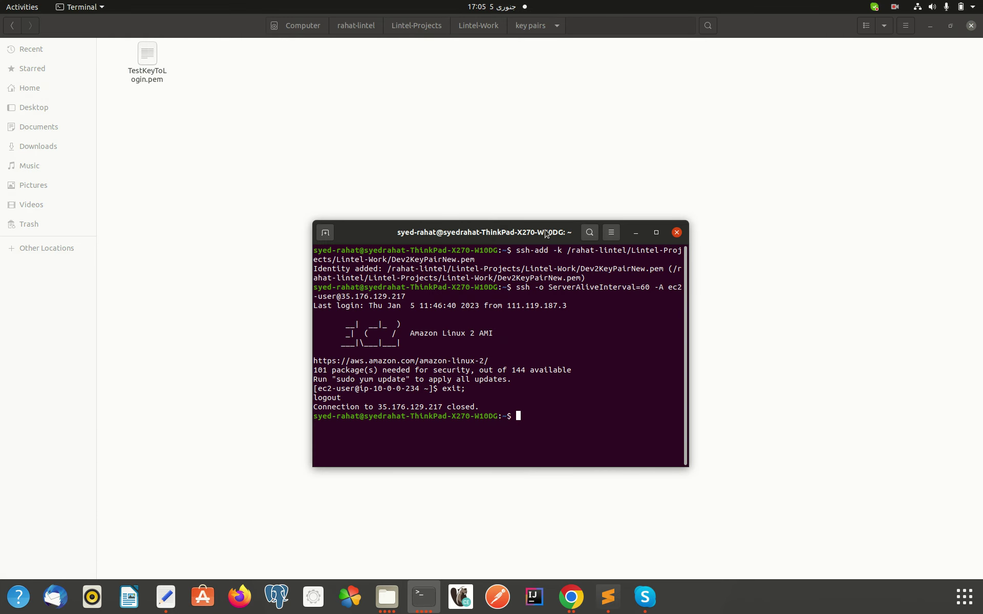
pyautogui.moveTo(546, 233); pyautogui.dragTo(574, 189)
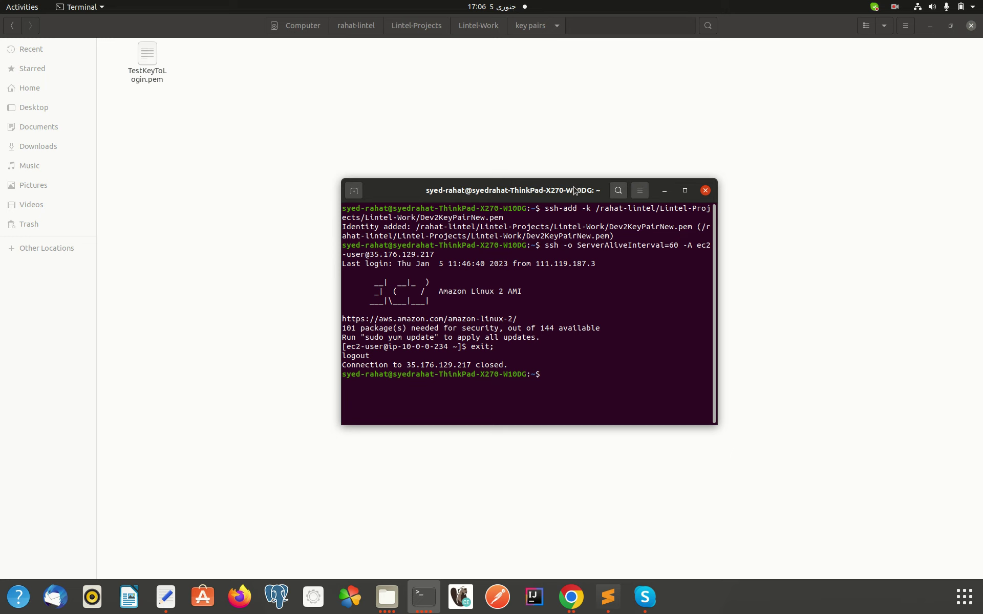
pyautogui.press('Up')
pyautogui.press('Up')
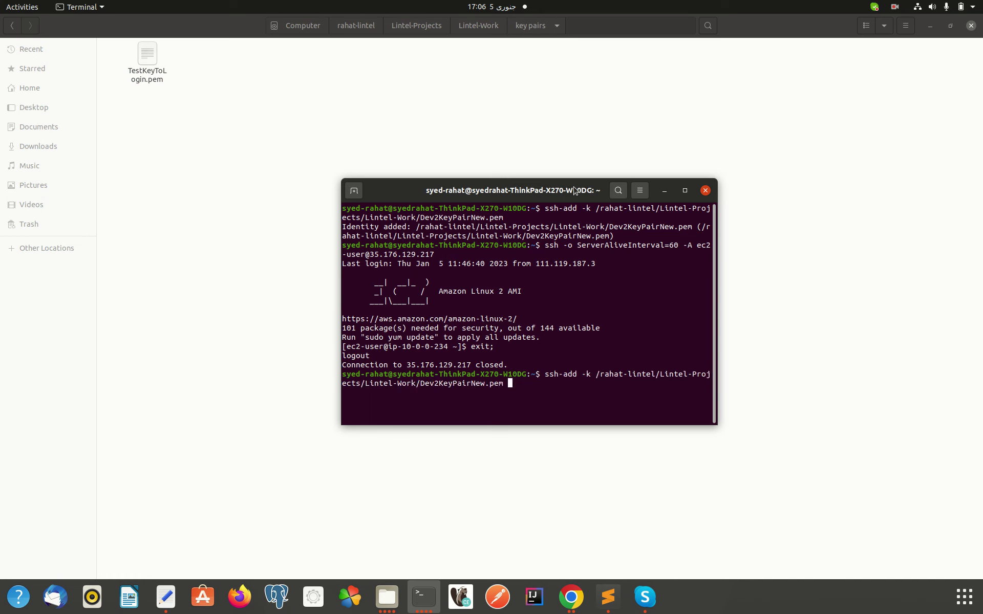
pyautogui.rightClick(574, 190)
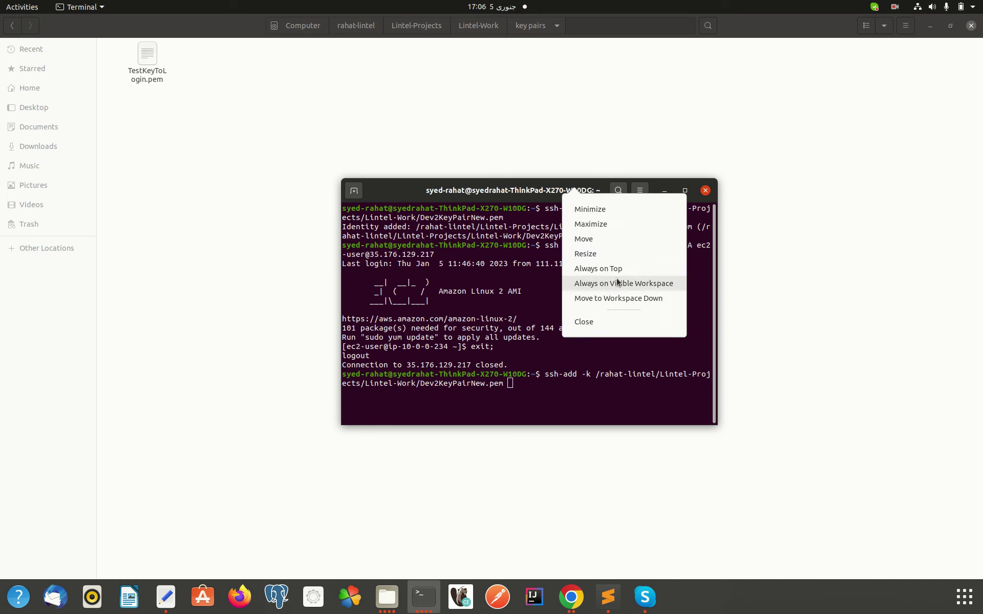
pyautogui.press('Escape')
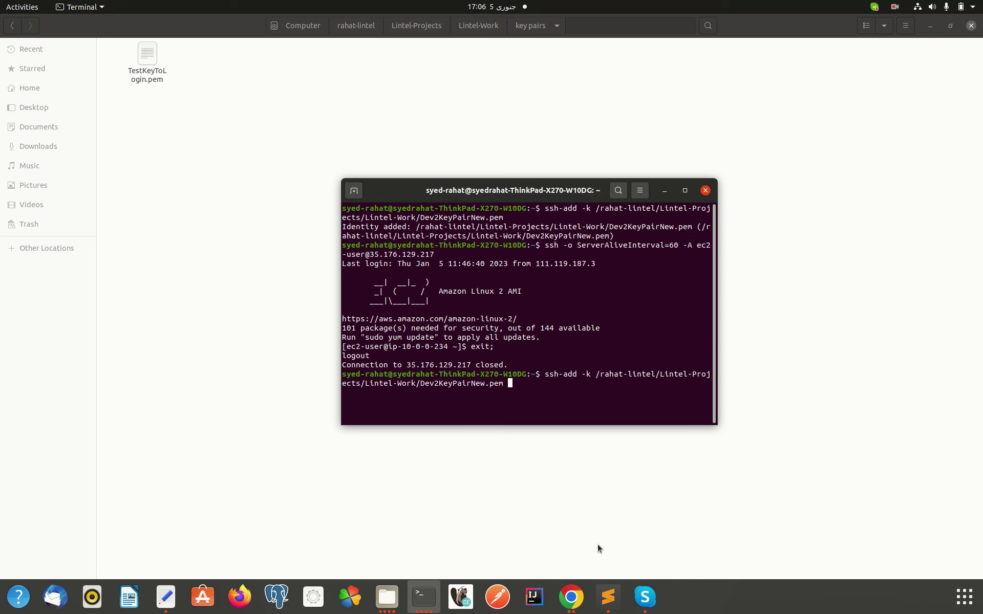
# Step: Switch to Chrome, show the AWS-SDK-Integration diagram, and select the tunnel server shape to examine its connections to the private servers
pyautogui.click(571, 596)
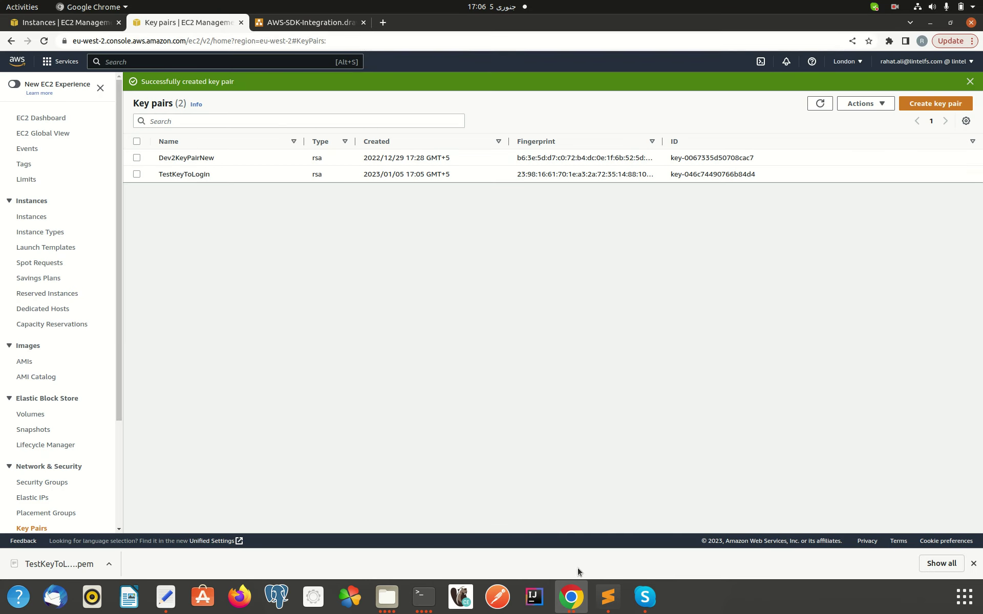
pyautogui.click(300, 23)
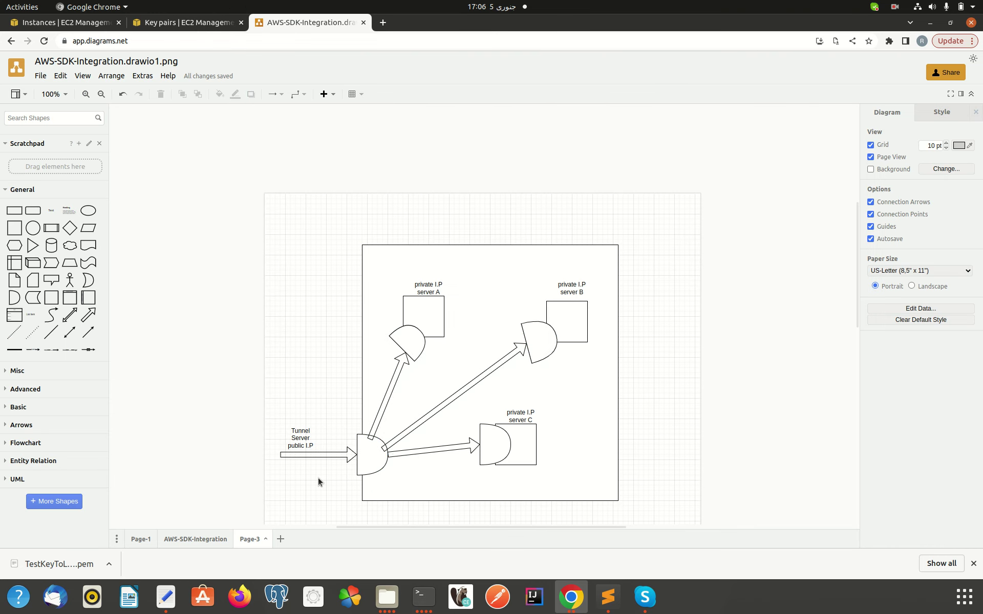
pyautogui.click(382, 480)
pyautogui.click(370, 457)
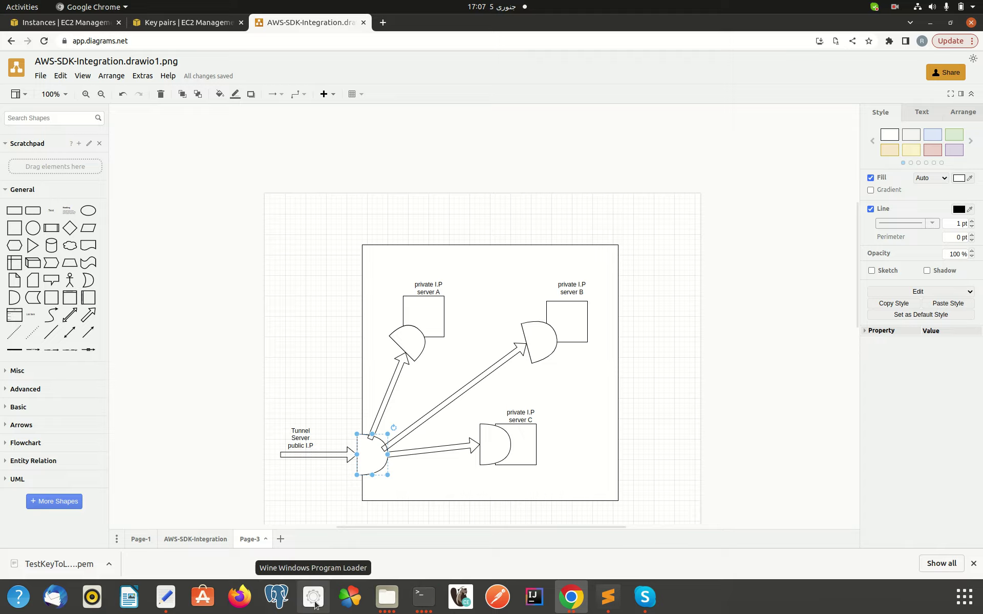
# Step: Open a terminal in the key pairs folder containing TestKeyToLogin.pem and move its window clear of the file
pyautogui.click(385, 603)
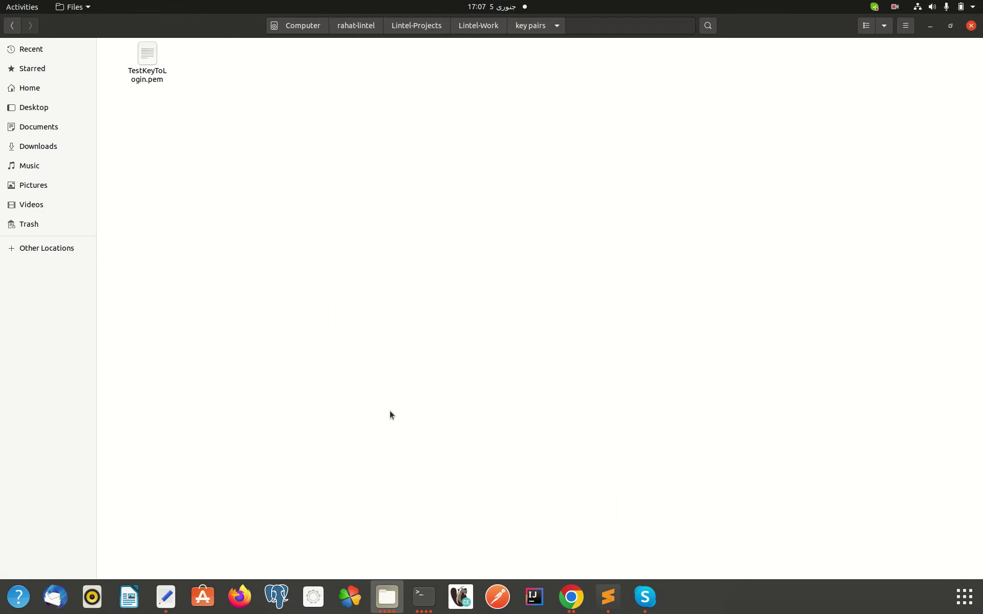
pyautogui.click(146, 77)
pyautogui.rightClick(232, 160)
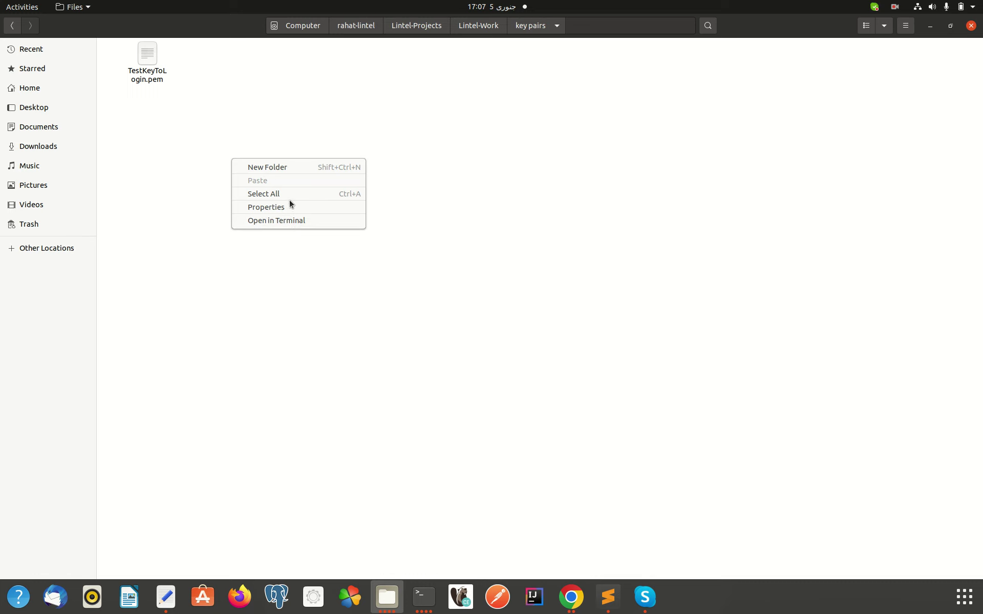
pyautogui.click(268, 221)
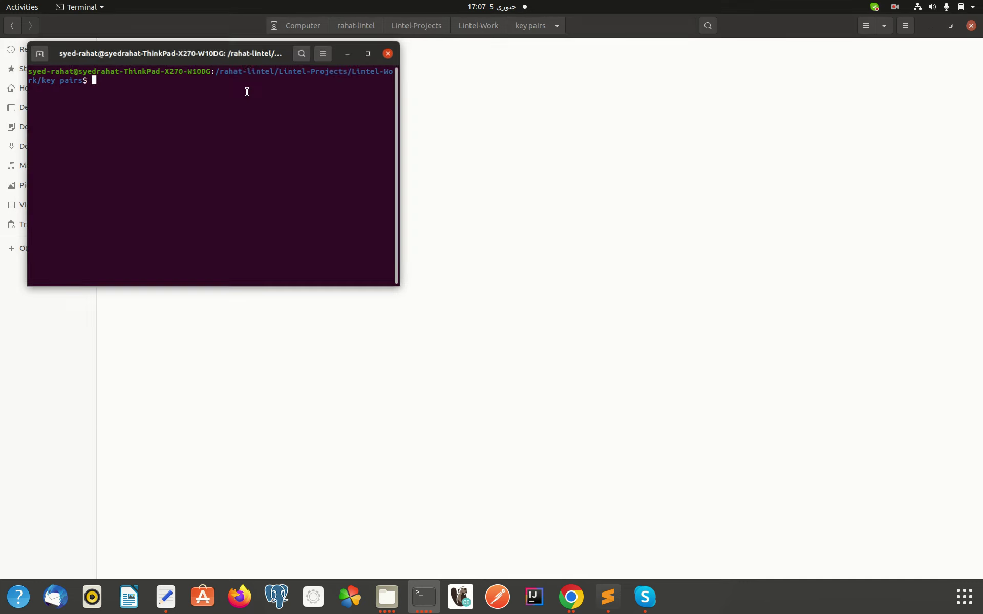
pyautogui.moveTo(250, 56); pyautogui.dragTo(346, 185)
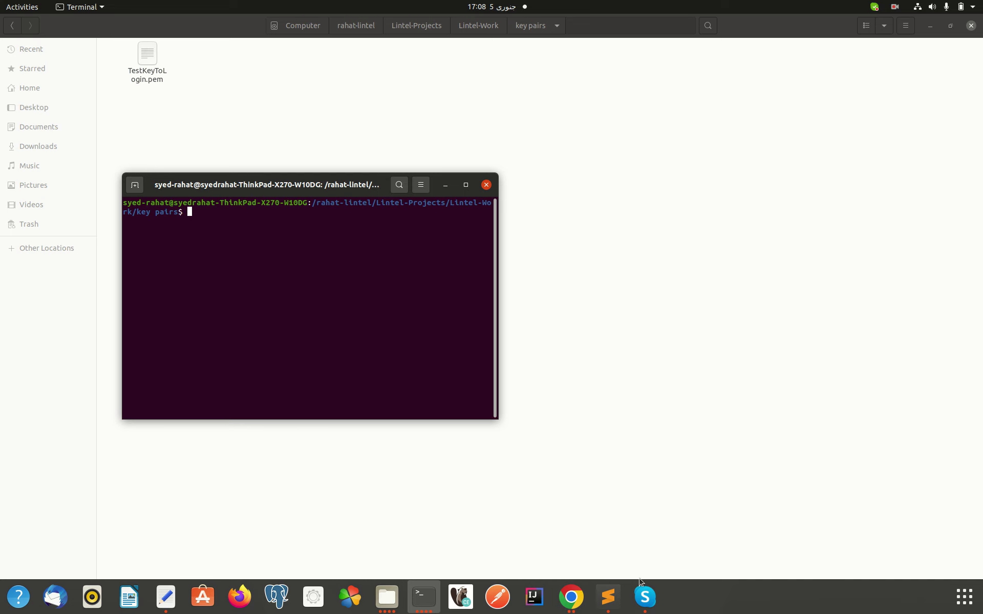
# Step: Switch to Sublime Text to look up the chmod command in the "key rights to read only" notes
pyautogui.click(607, 596)
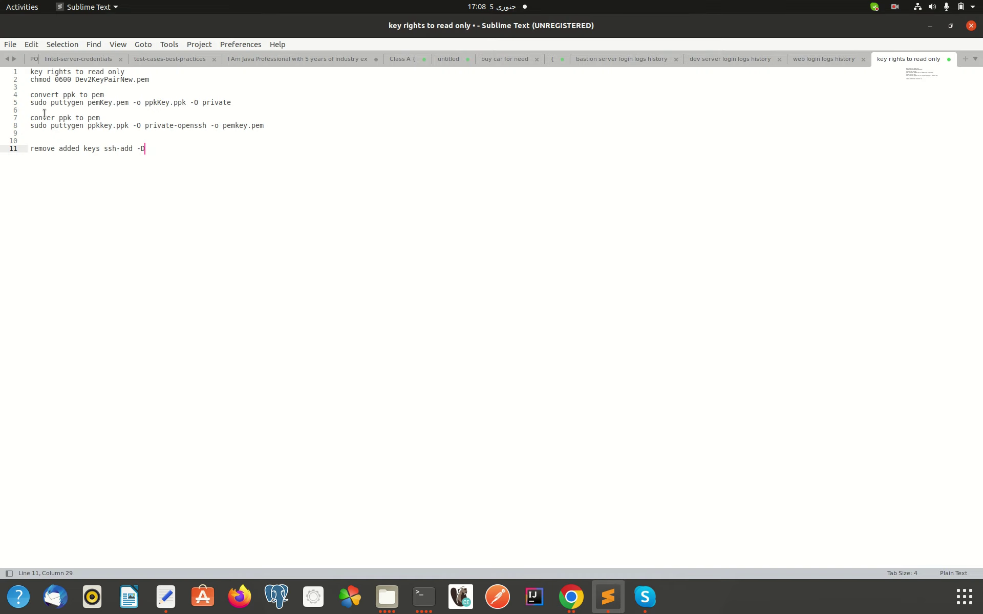